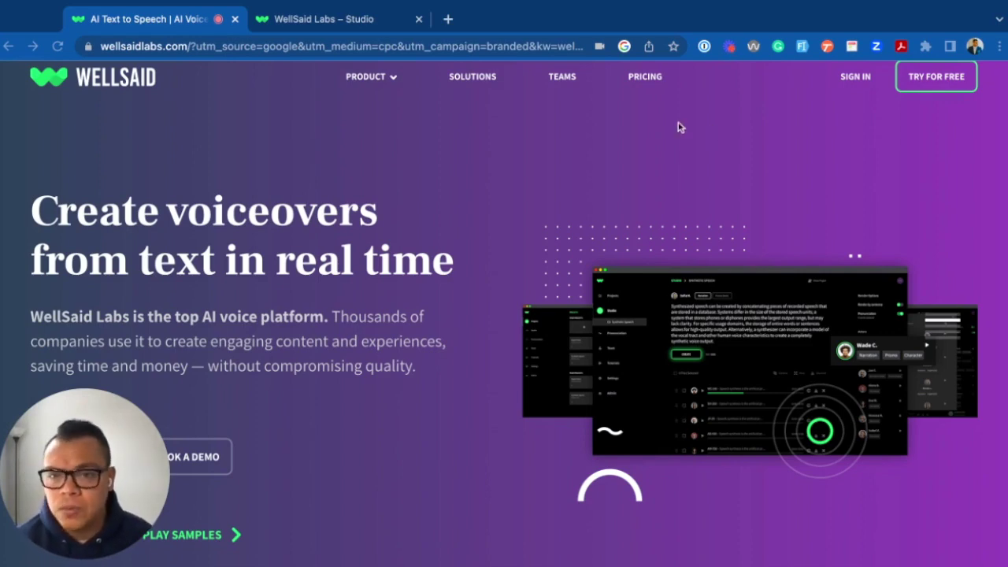
left_click(376, 24)
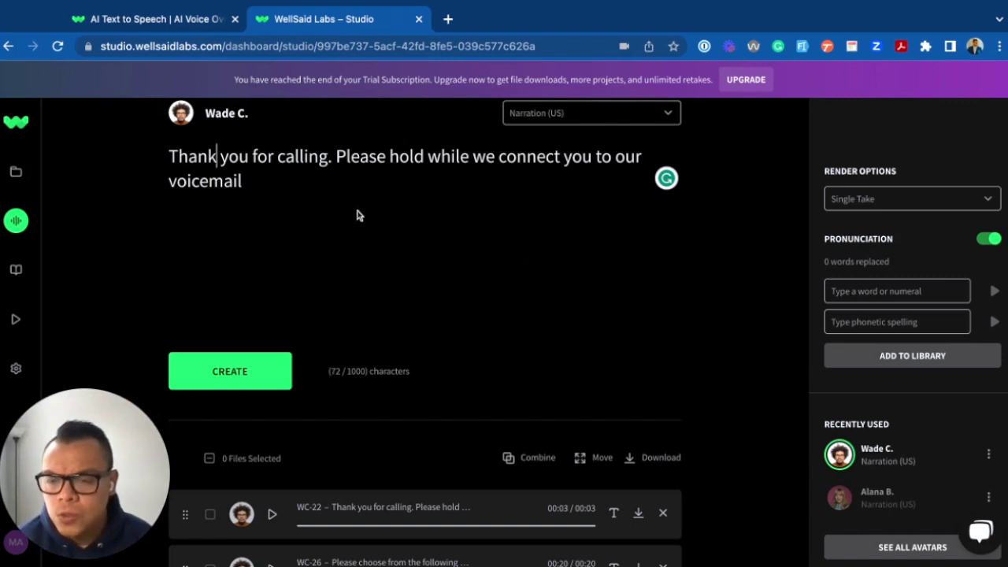
scroll(115, 200, "up", 2)
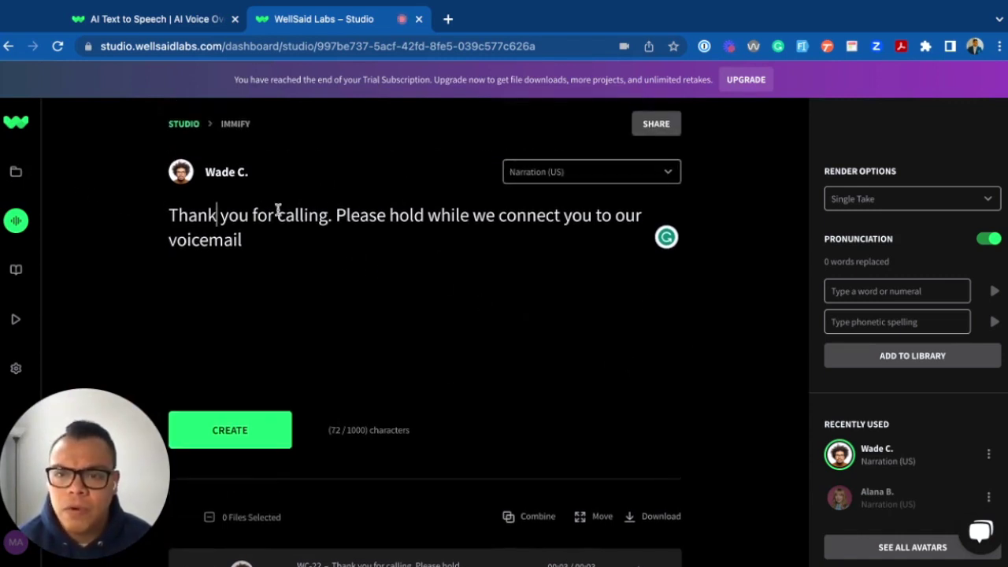
scroll(115, 200, "down", 1)
scroll(184, 204, "down", 3)
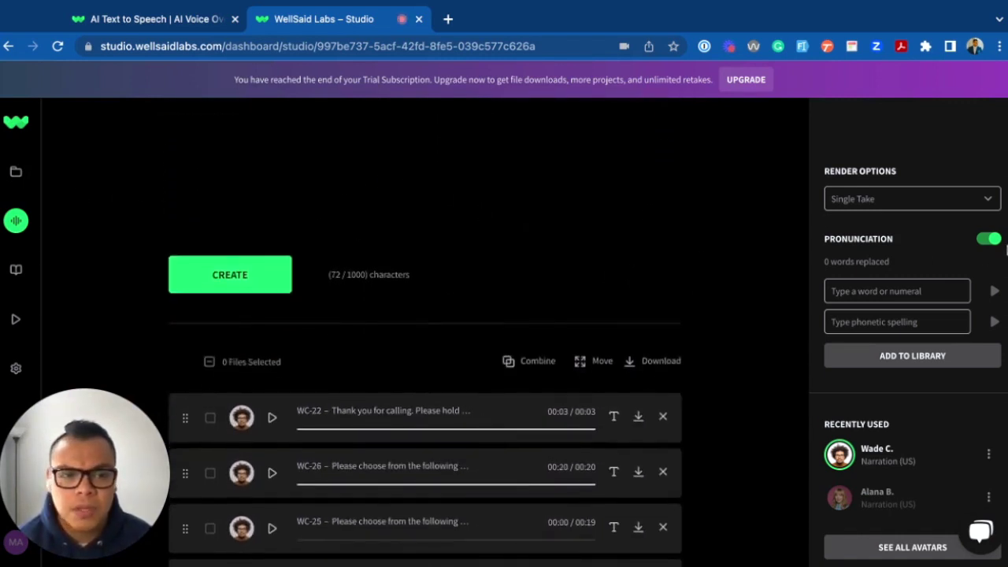
scroll(272, 186, "up", 4)
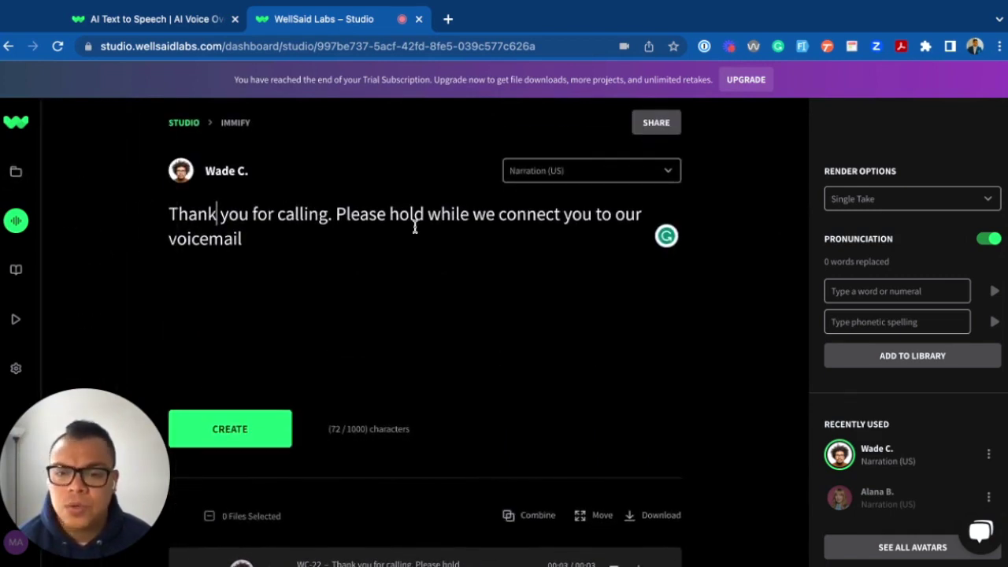
- Place the cursor at the script's end and show the Render Options dropdown
left_click(216, 222)
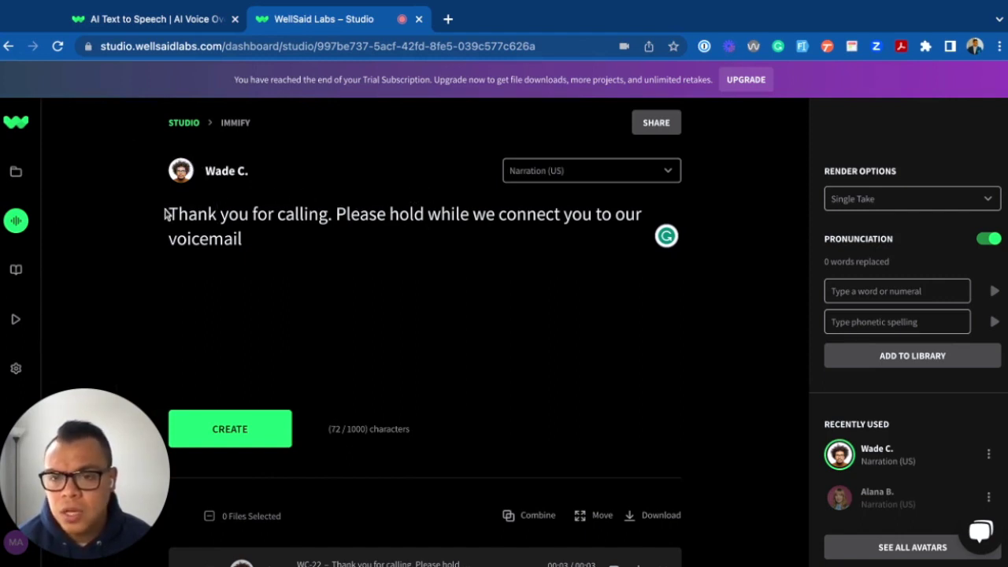
triple_click(254, 234)
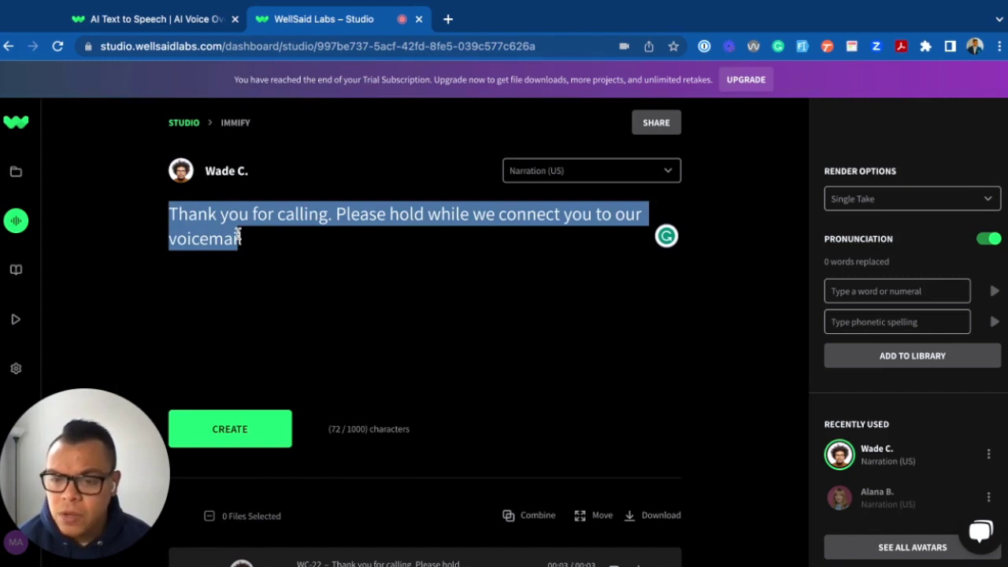
left_click(281, 232)
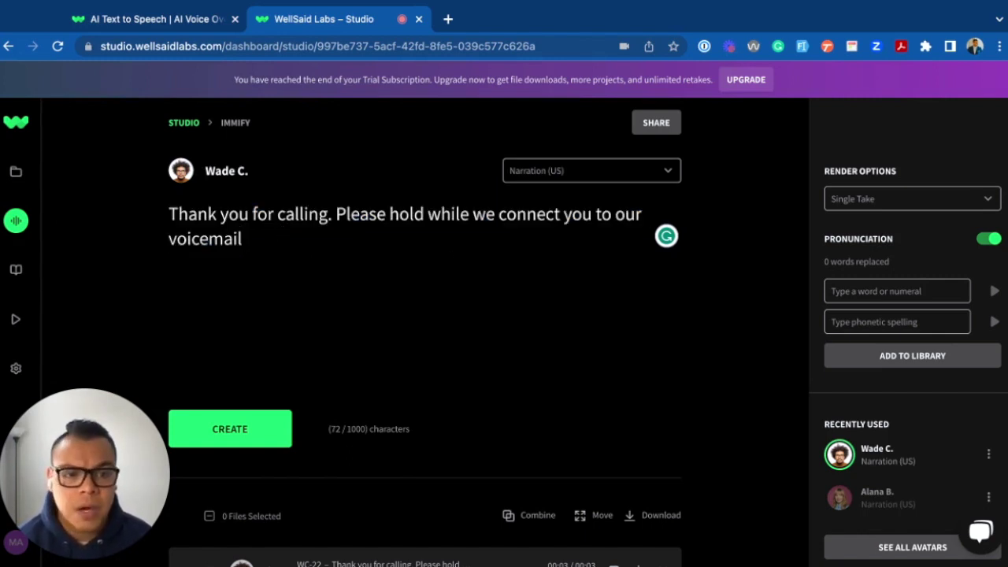
left_click(934, 204)
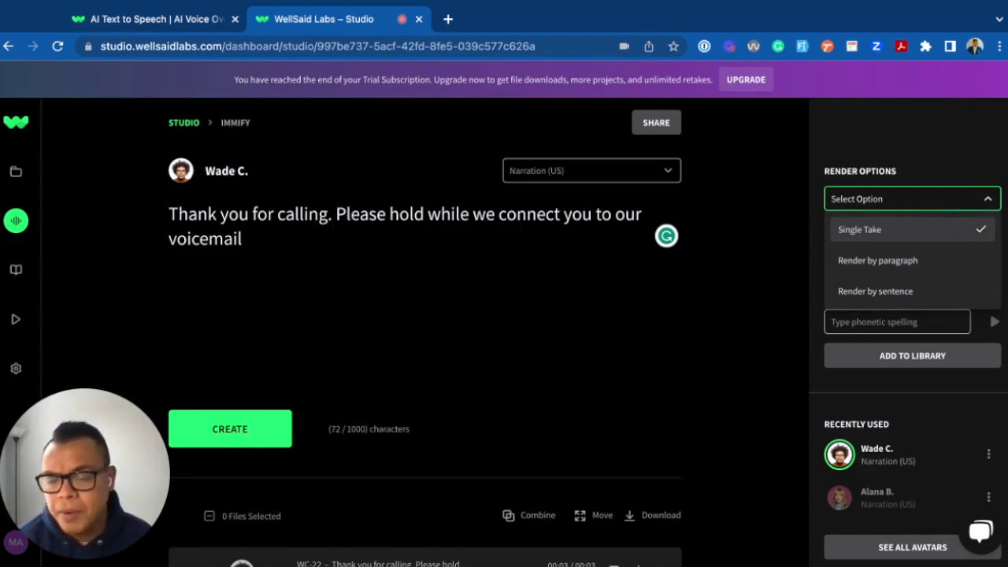
- Keep Single Take rendering and end the script with a period after 'voicemail'
left_click(291, 299)
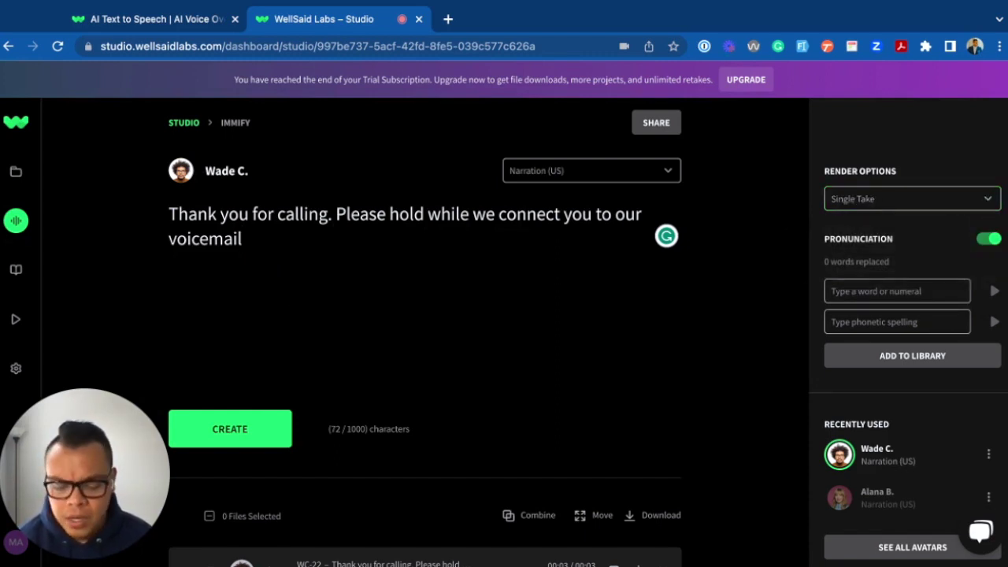
type(".")
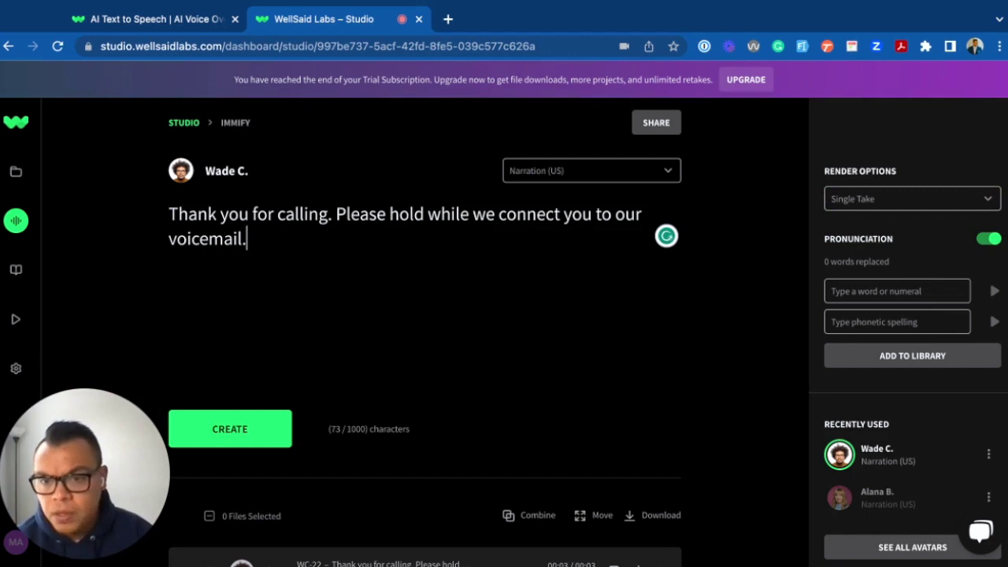
key("Return")
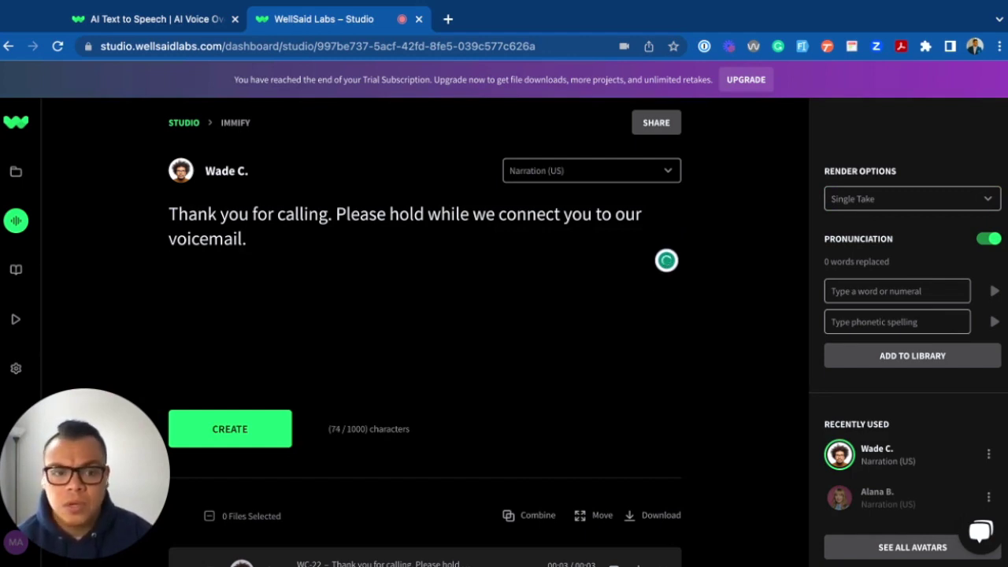
key("BackSpace")
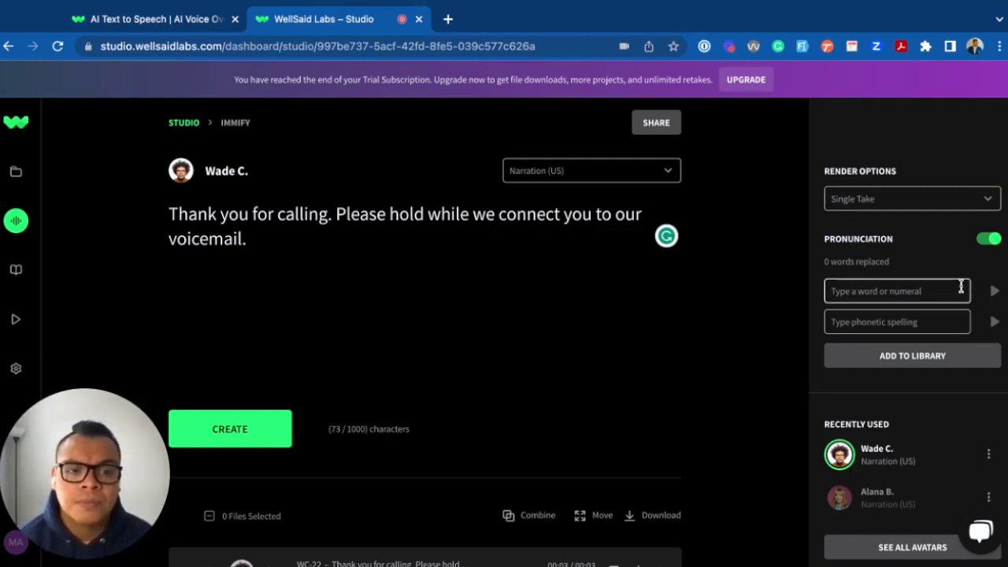
- Bring up the pronunciation settings via the phonetic spelling field, with no word replacements
left_click(930, 323)
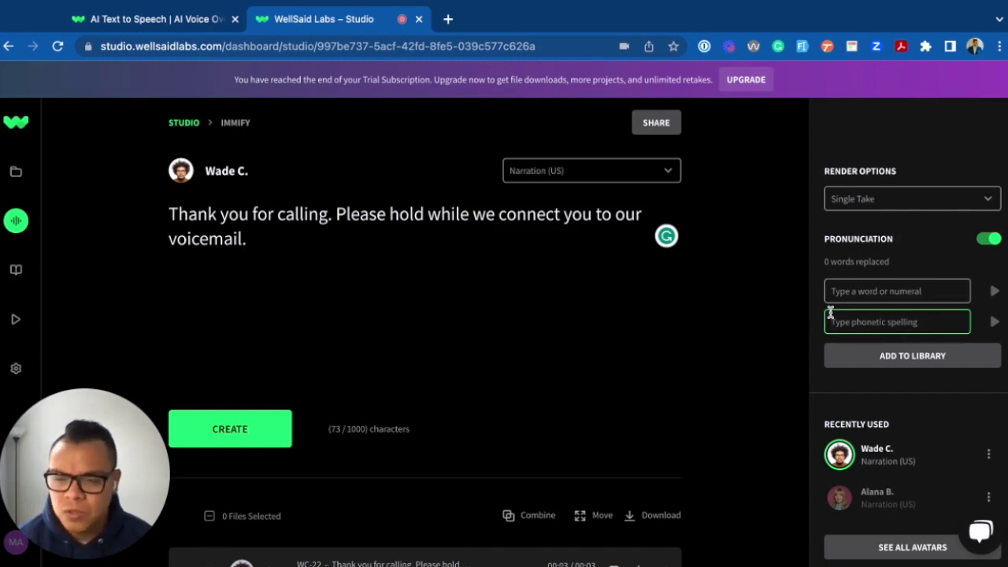
scroll(807, 311, "down", 2)
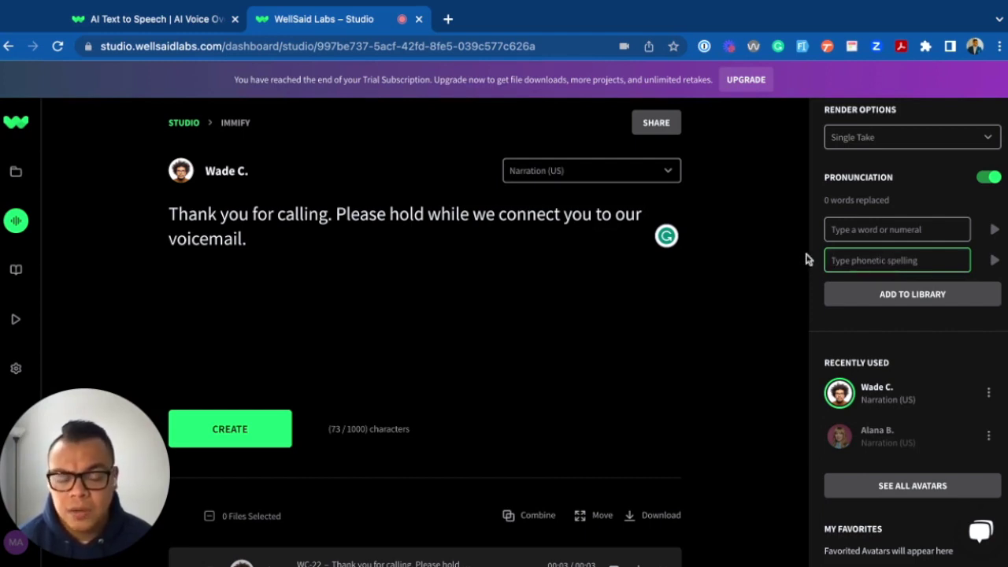
scroll(916, 313, "down", 1)
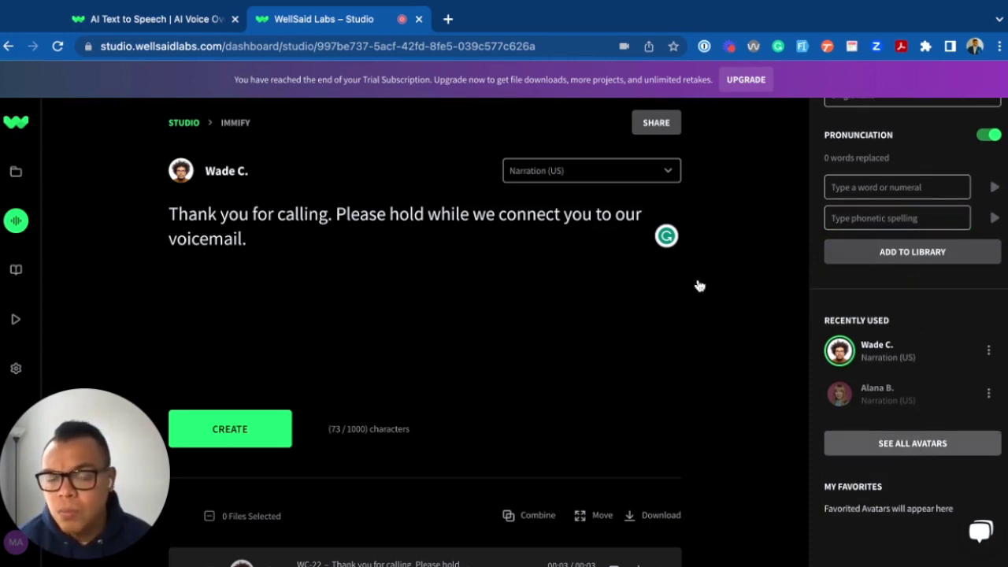
- Browse the Choose a Voice Avatar gallery of available voices
left_click(933, 442)
scroll(496, 355, "down", 3)
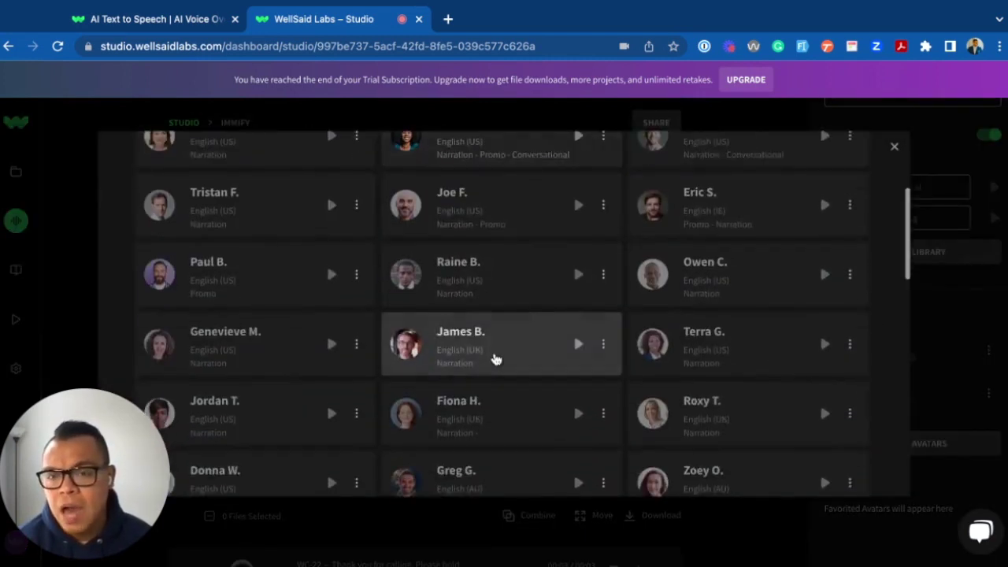
scroll(612, 333, "up", 2)
scroll(558, 336, "up", 2)
scroll(583, 354, "down", 2)
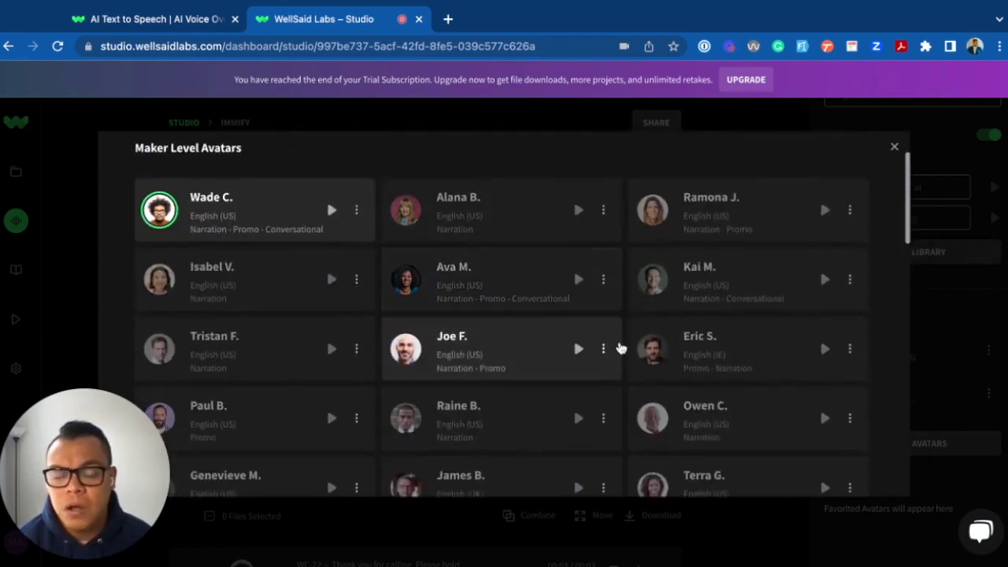
scroll(662, 342, "down", 2)
scroll(628, 331, "down", 3)
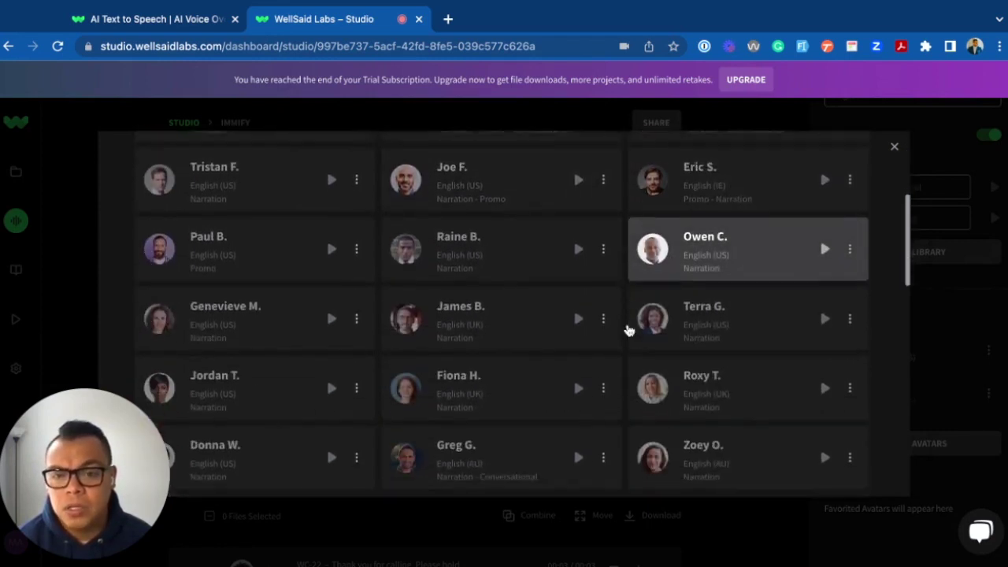
scroll(629, 331, "down", 2)
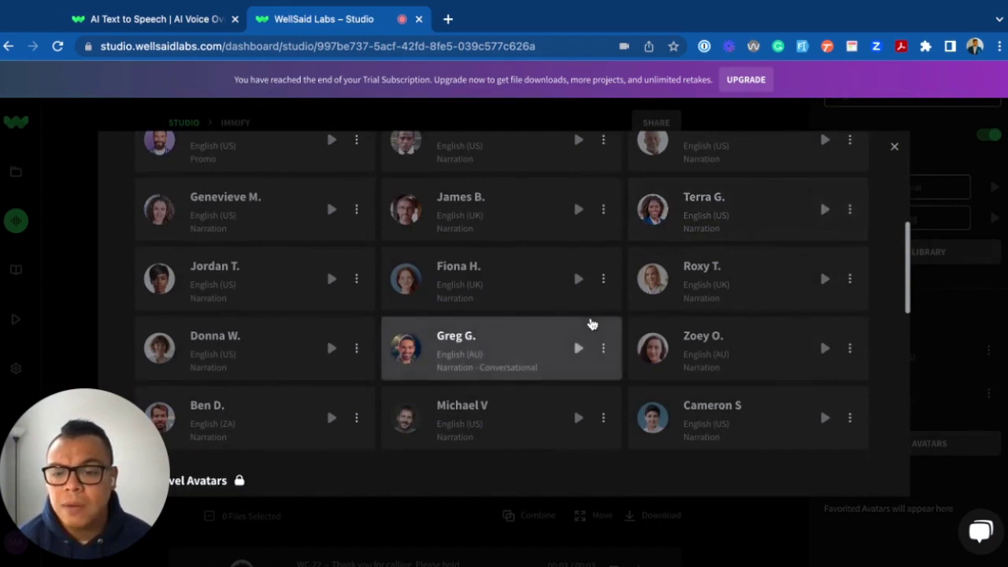
scroll(589, 322, "up", 3)
scroll(590, 322, "up", 2)
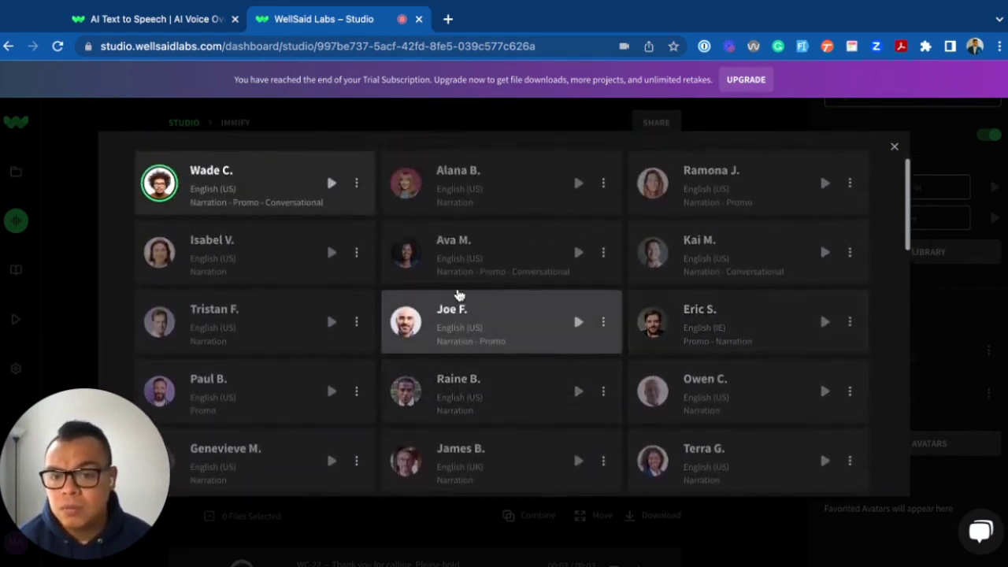
scroll(460, 296, "up", 1)
scroll(462, 297, "down", 2)
scroll(512, 297, "down", 1)
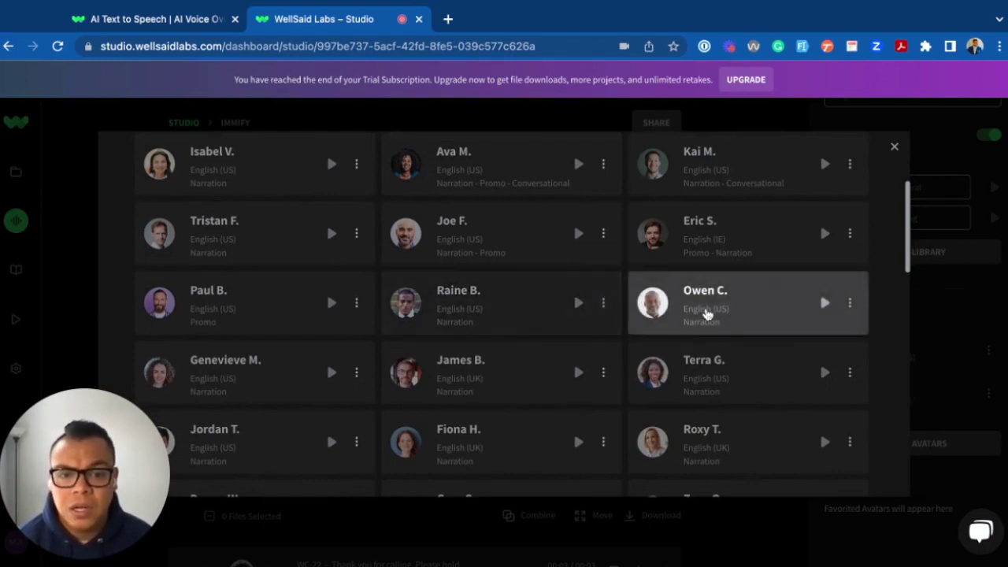
scroll(704, 313, "down", 2)
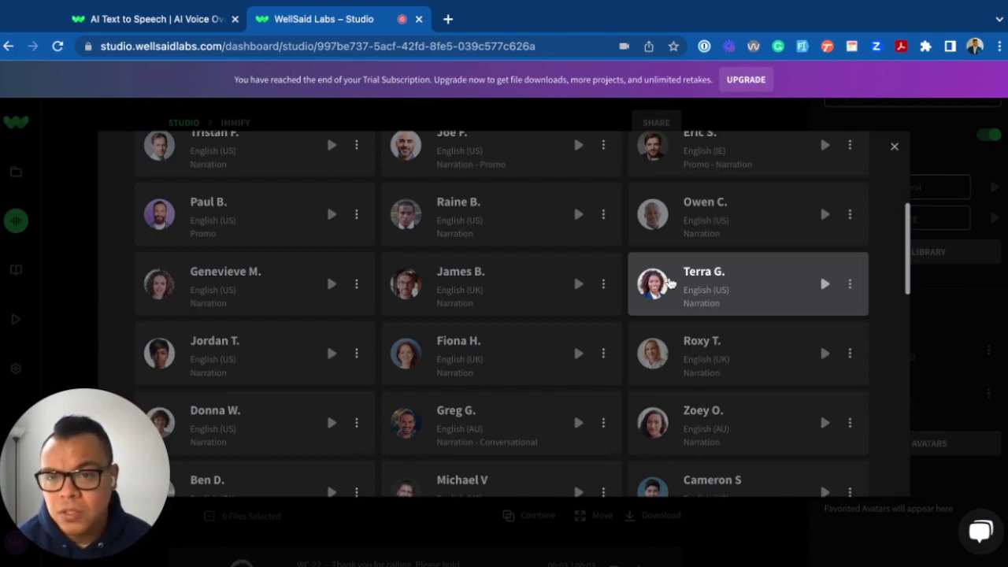
scroll(670, 282, "up", 3)
scroll(671, 282, "up", 2)
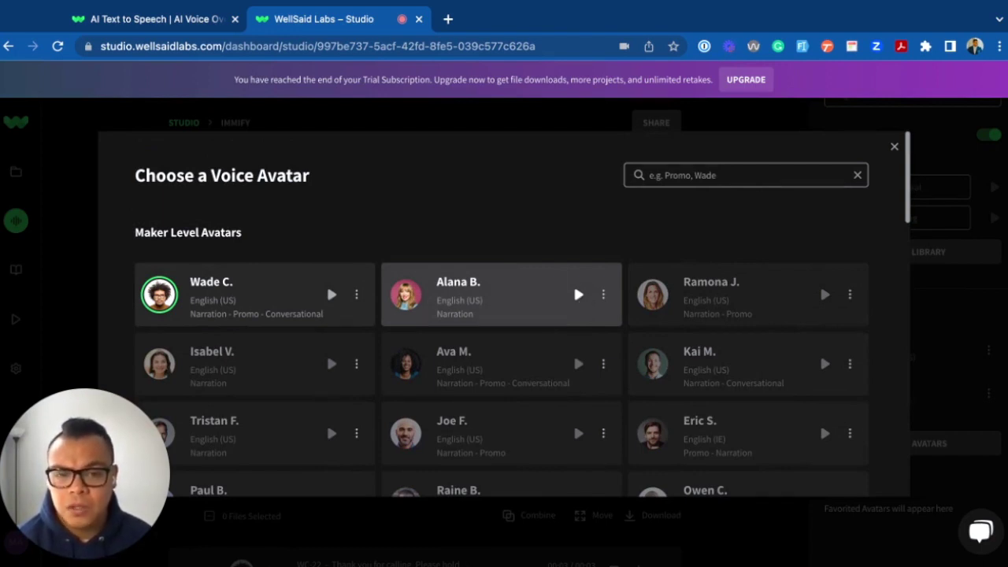
- Preview the Alana B. and Ramona J. samples, then close the gallery keeping Wade C
left_click(578, 294)
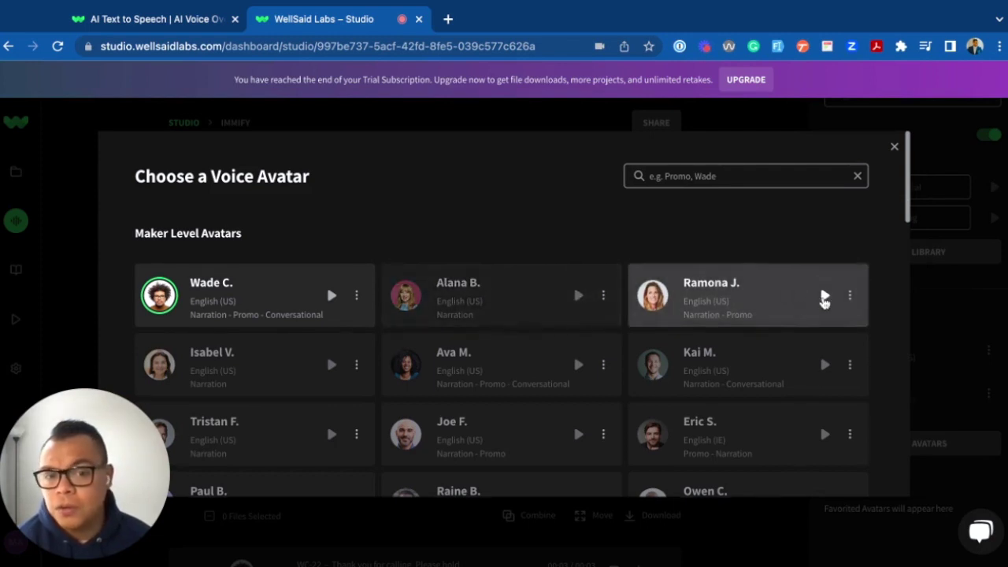
scroll(824, 299, "down", 1)
left_click(824, 290)
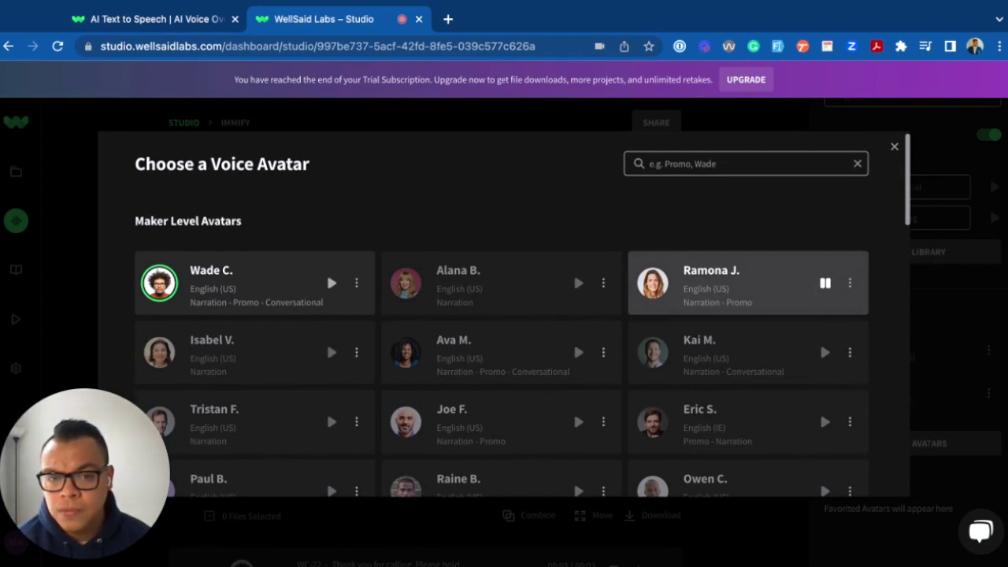
left_click(893, 148)
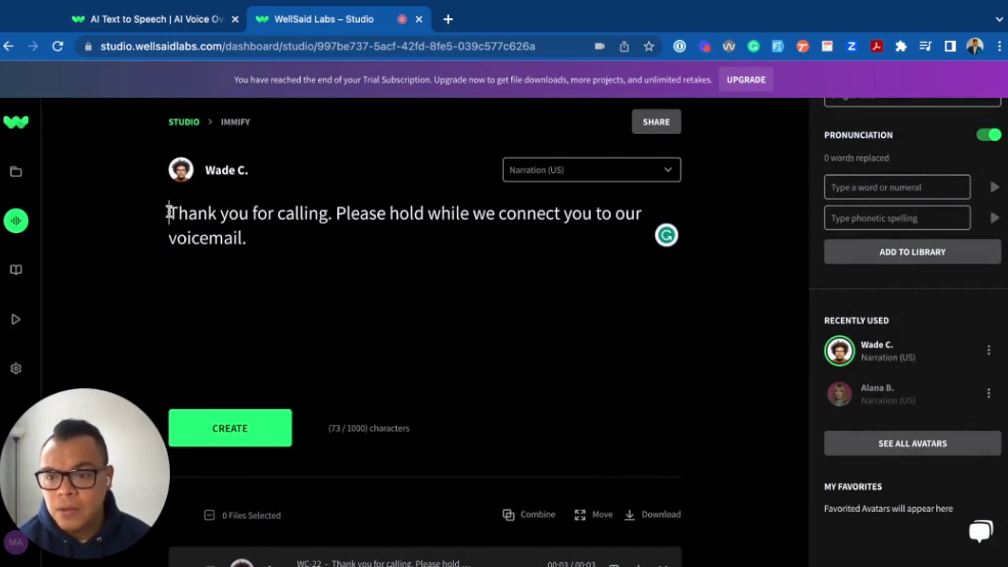
left_click_drag(168, 213, 290, 226)
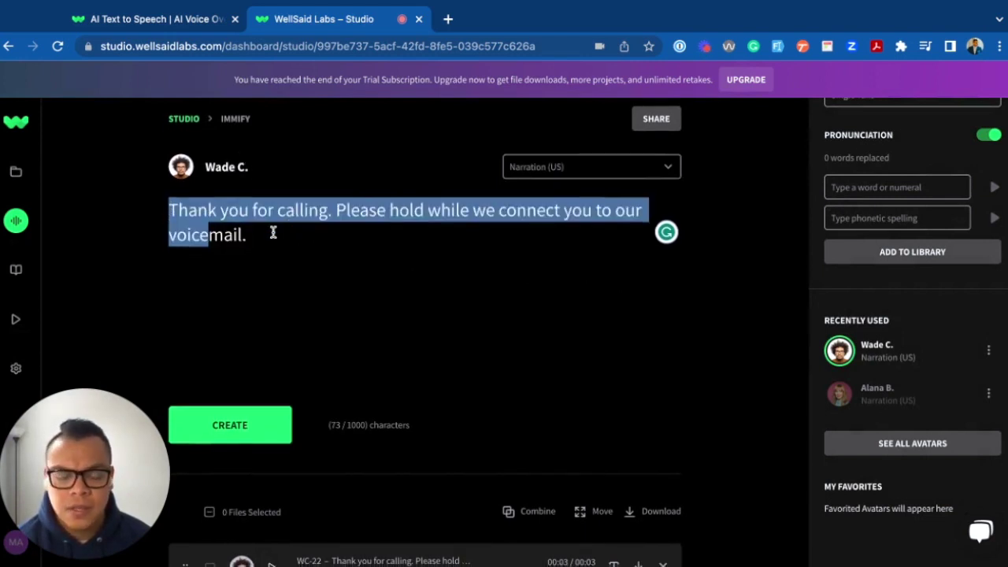
scroll(273, 232, "down", 2)
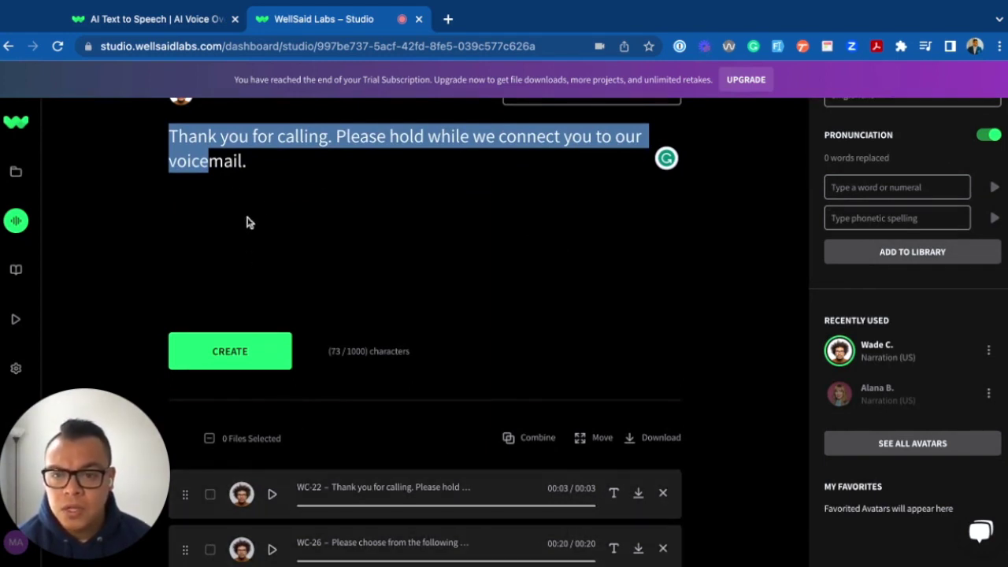
left_click(271, 494)
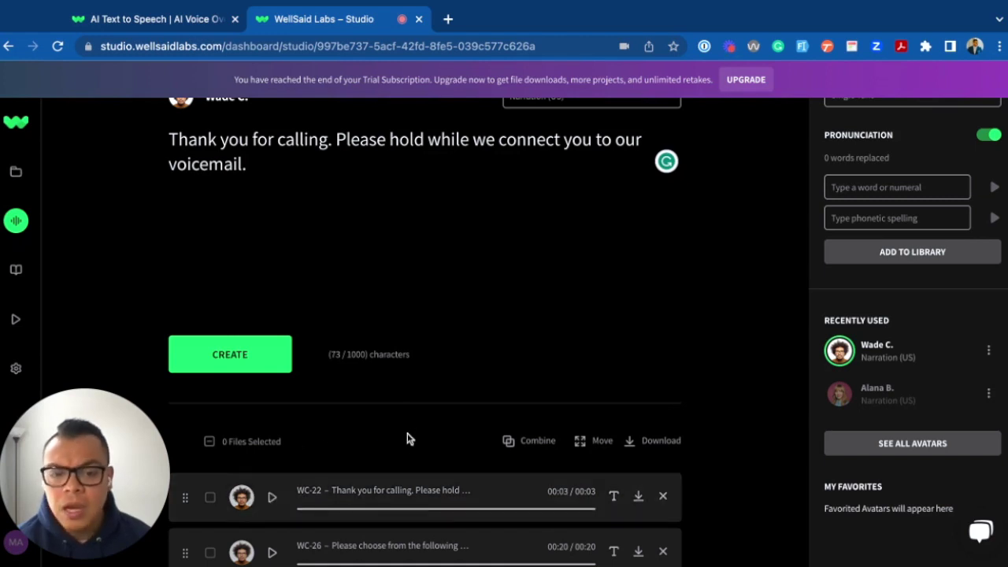
scroll(371, 429, "down", 1)
scroll(244, 406, "down", 3)
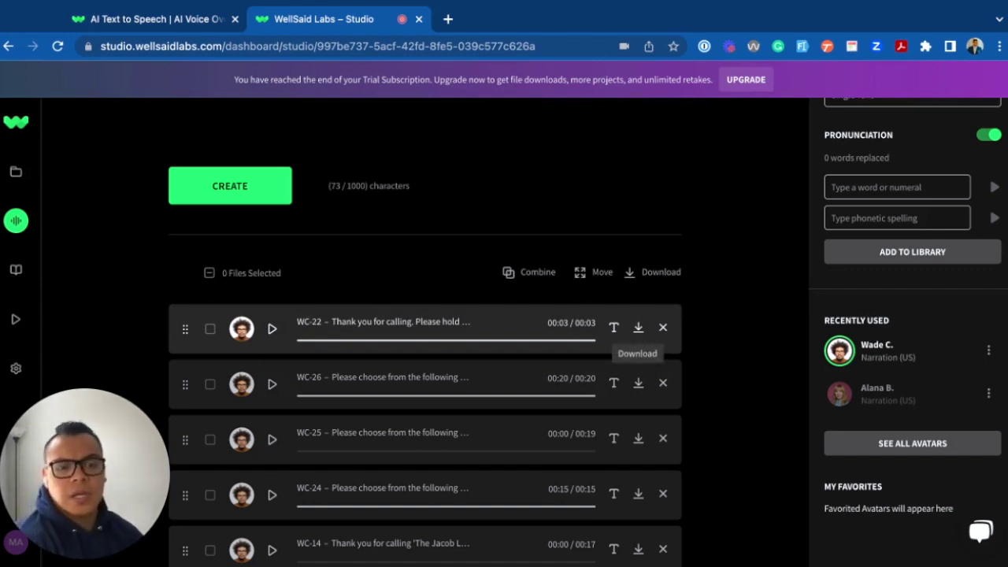
scroll(701, 465, "up", 3)
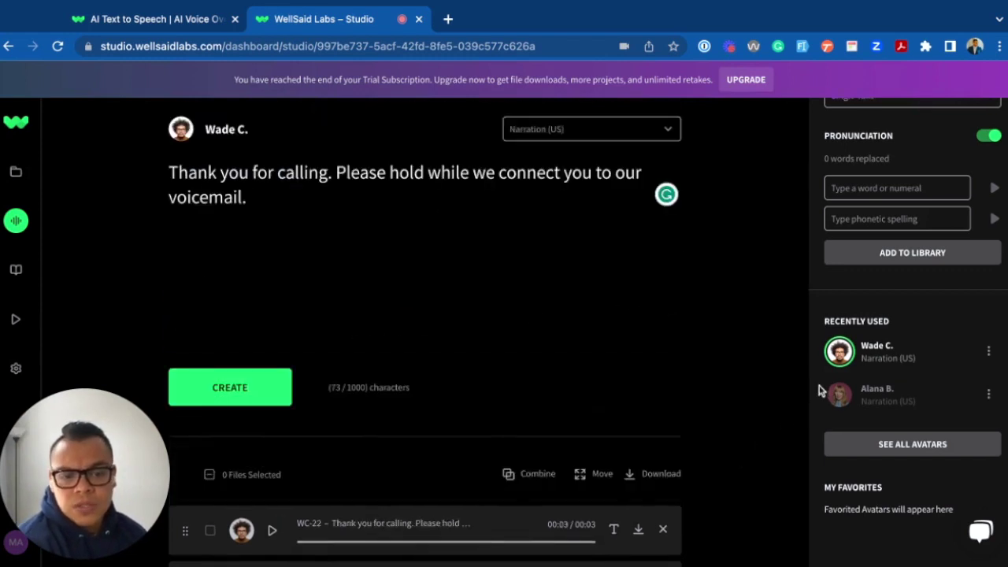
scroll(719, 392, "up", 1)
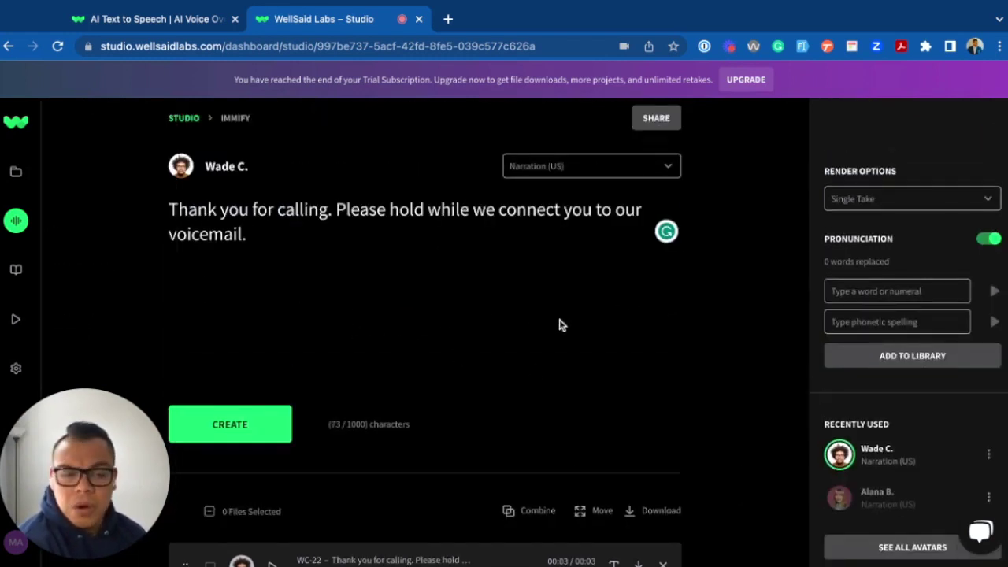